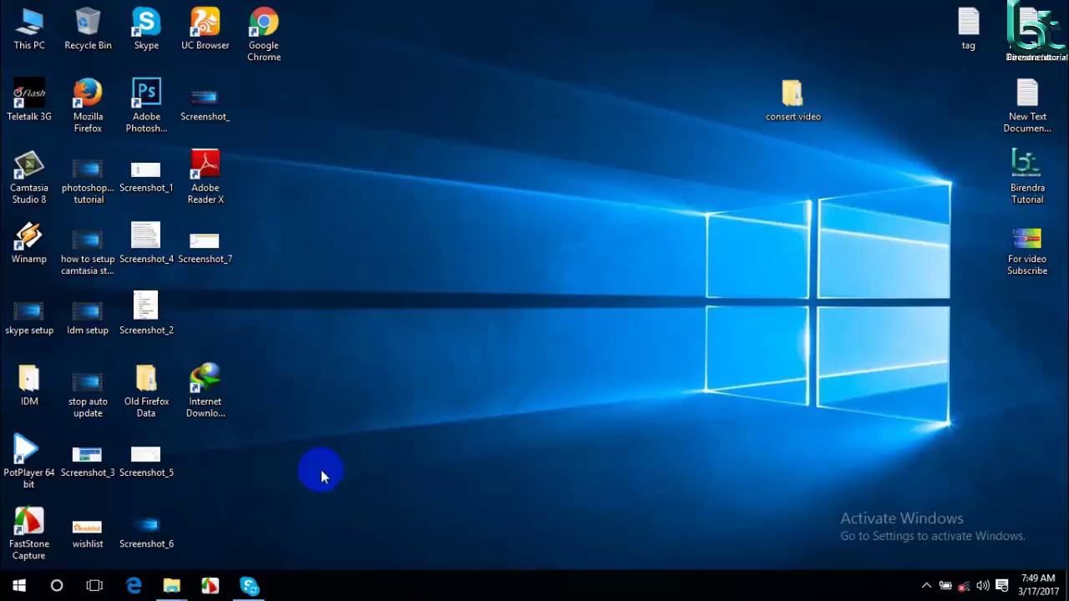
# - Open Control Panel from the Win+X menu and view it as Large icons
pyautogui.rightClick(18, 587)
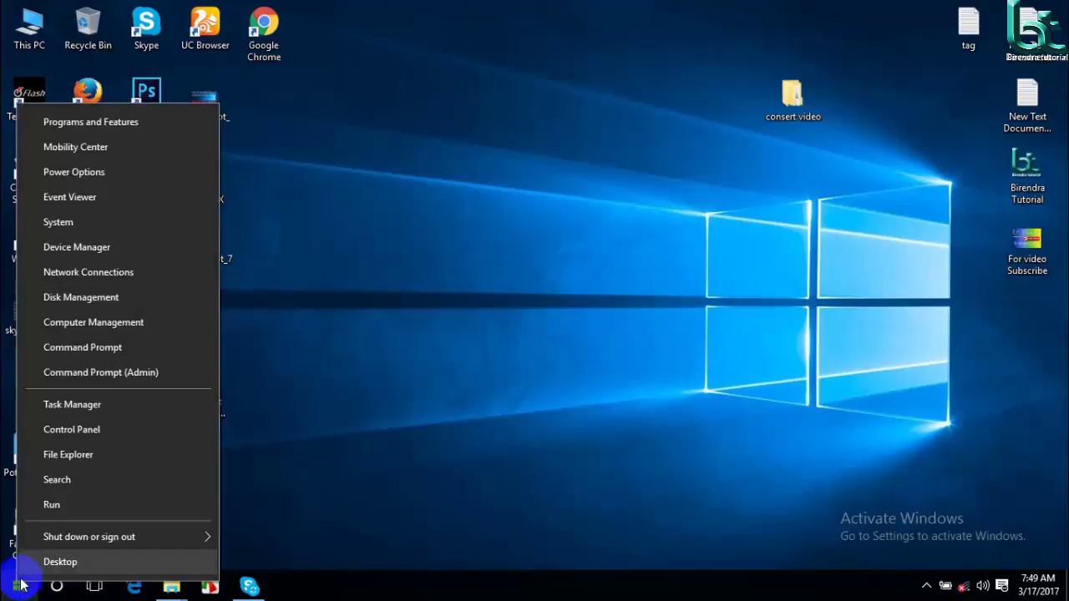
pyautogui.click(94, 430)
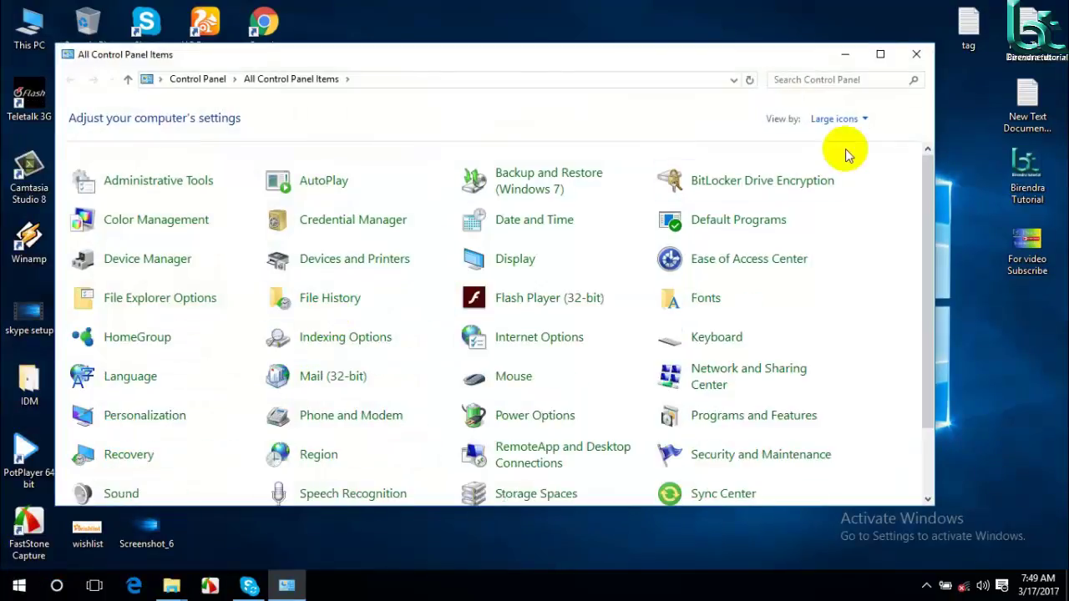
pyautogui.click(851, 118)
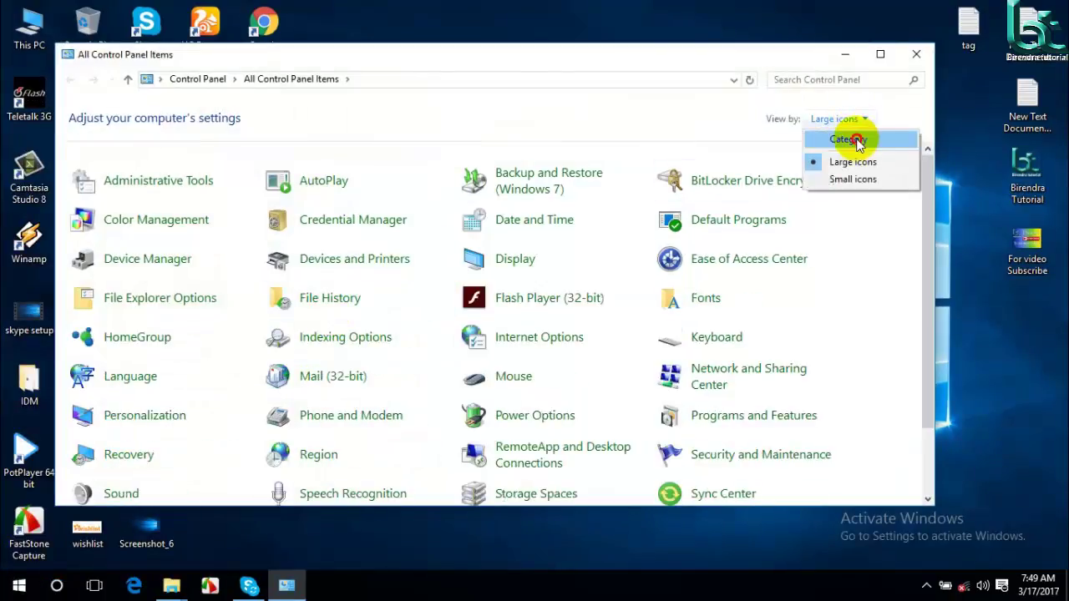
pyautogui.click(851, 141)
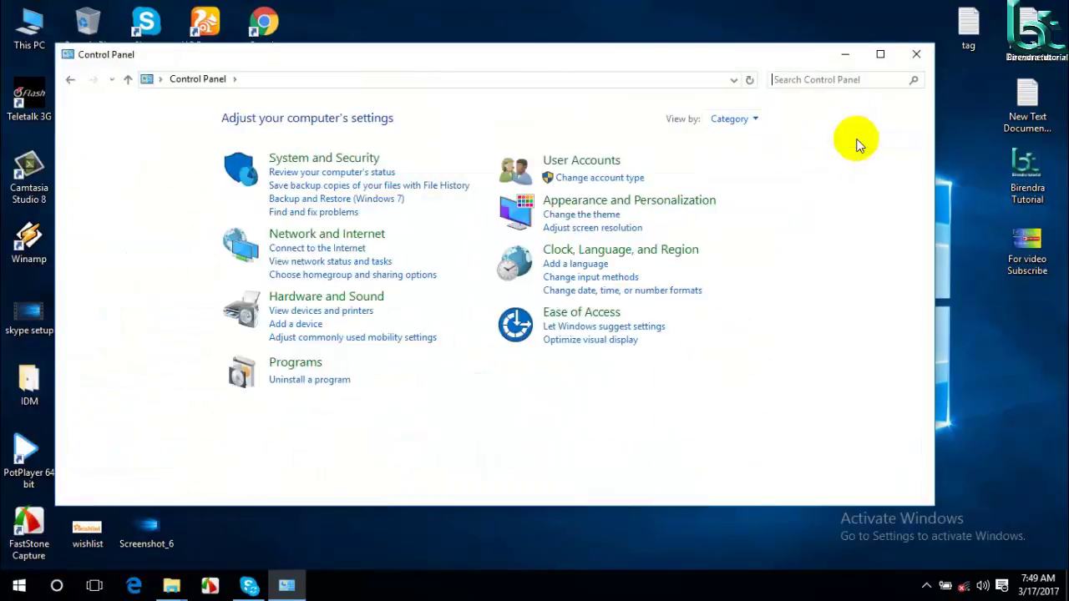
pyautogui.click(748, 119)
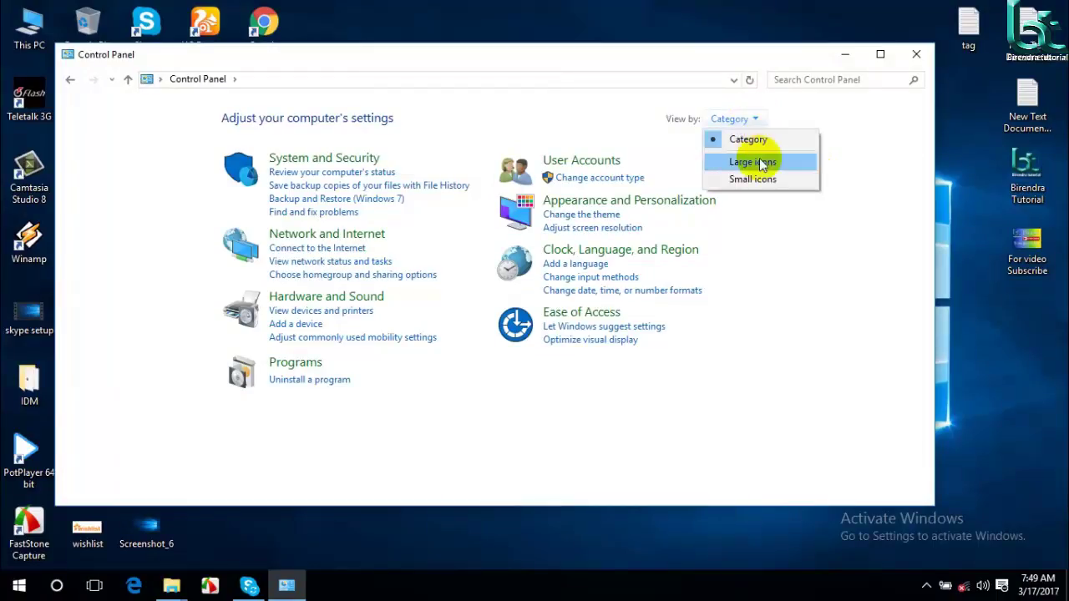
pyautogui.click(756, 161)
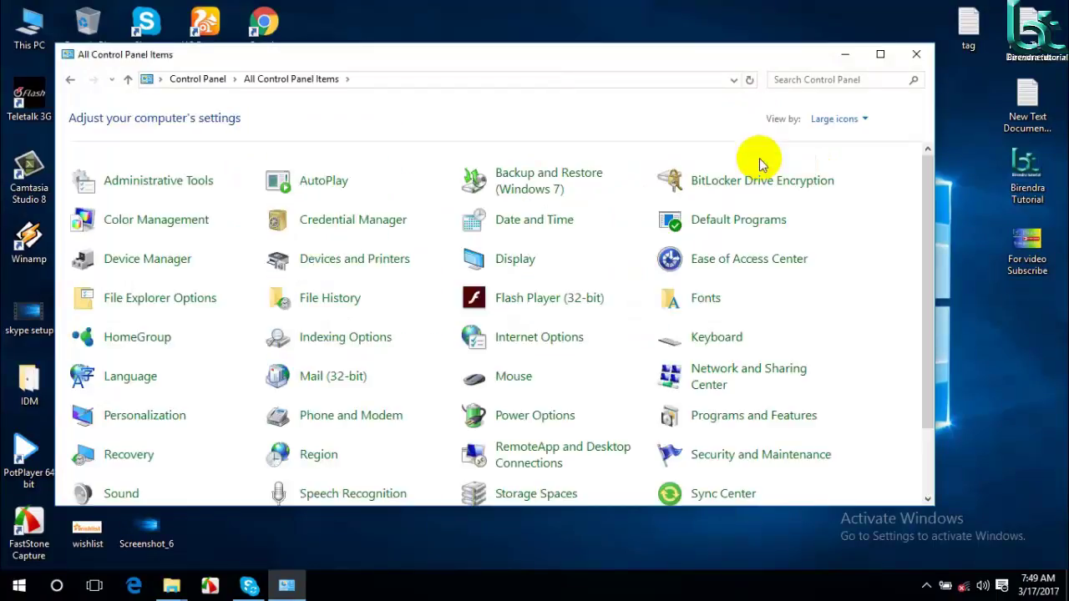
# - Launch Services from Administrative Tools and scroll down to the Windows Update service
pyautogui.click(157, 186)
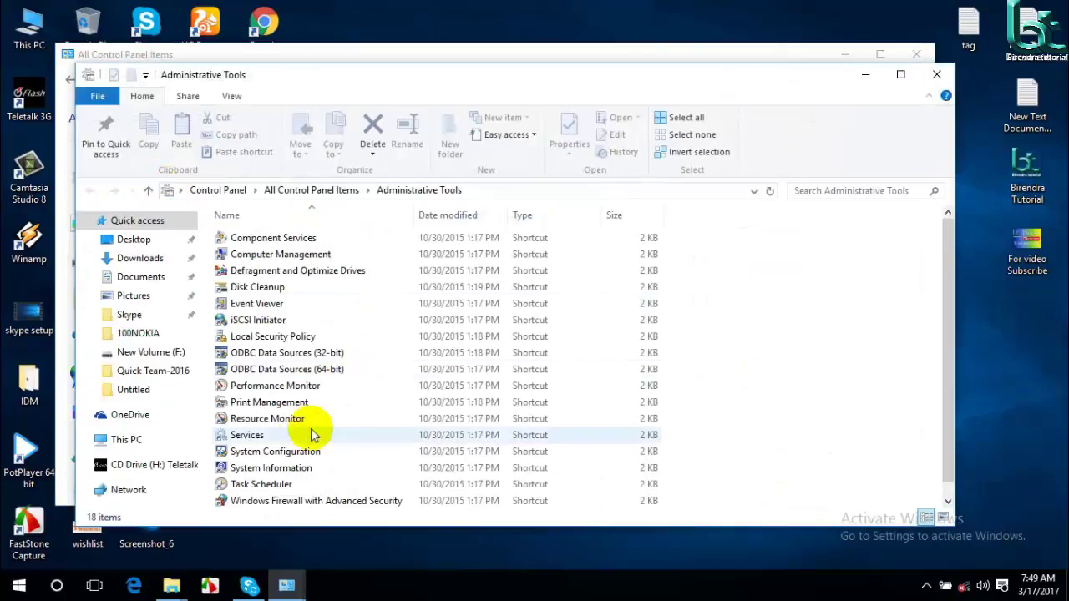
pyautogui.click(285, 437)
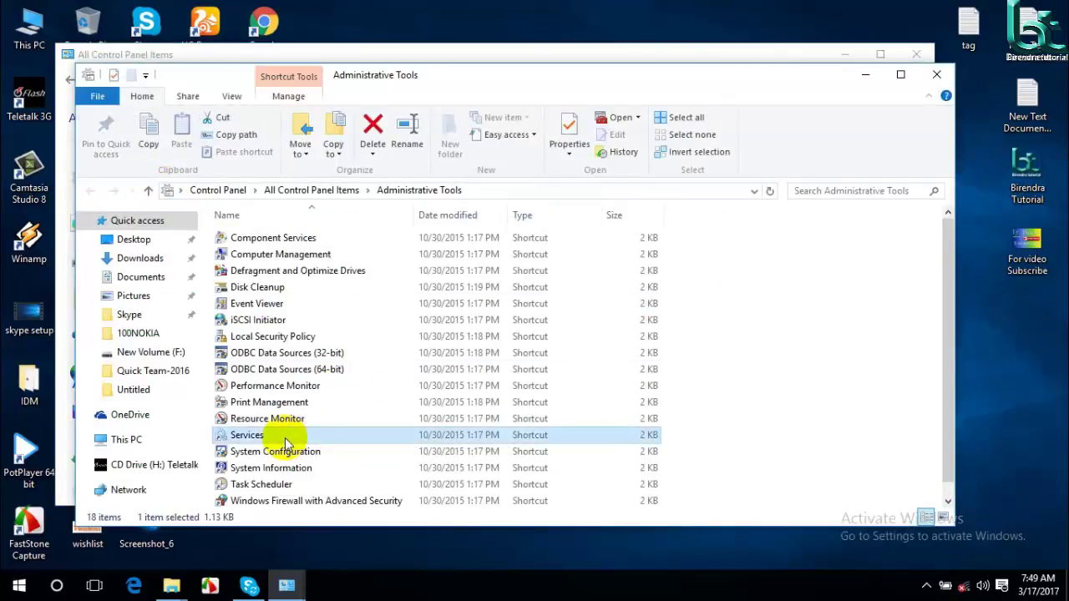
pyautogui.doubleClick(285, 437)
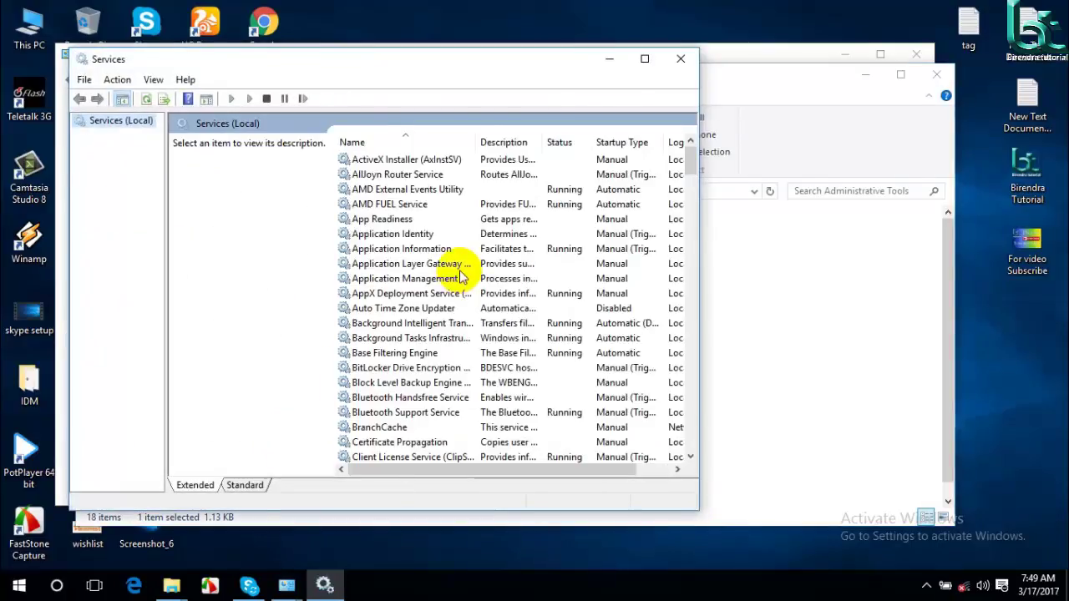
pyautogui.scroll(-1, 462, 278)
pyautogui.scroll(-4, 461, 280)
pyautogui.scroll(-7, 460, 283)
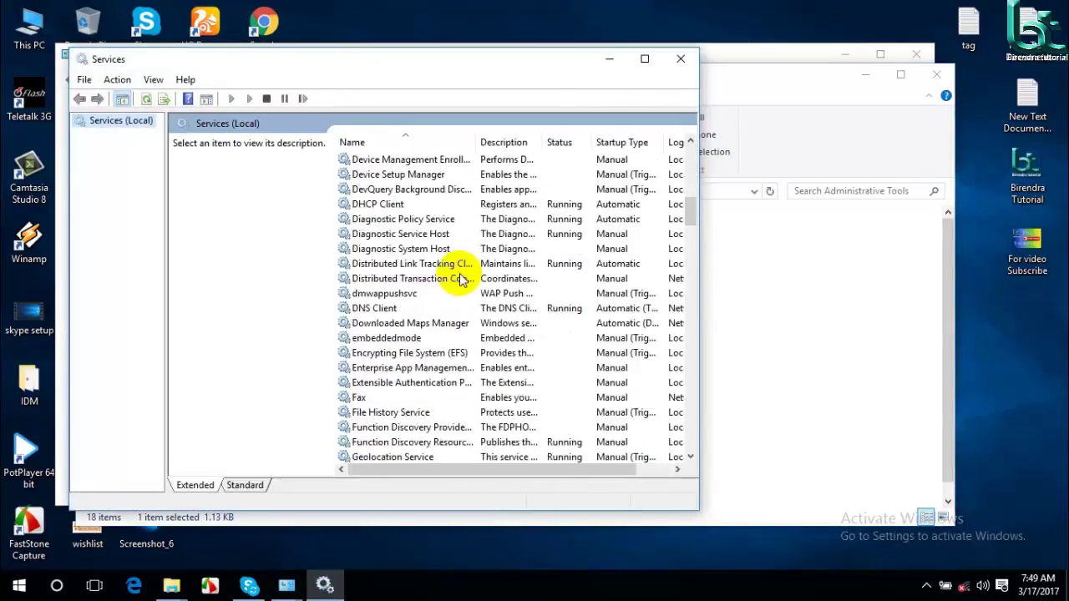
pyautogui.scroll(-6, 458, 288)
pyautogui.scroll(-12, 458, 288)
pyautogui.scroll(-7, 457, 293)
pyautogui.scroll(-12, 455, 294)
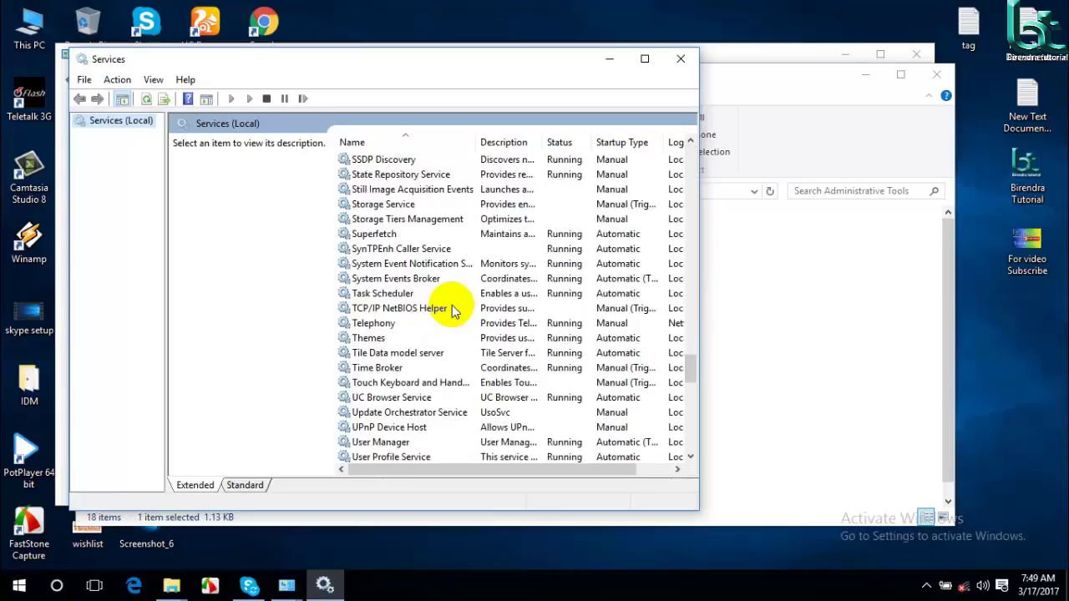
pyautogui.scroll(-9, 451, 308)
pyautogui.scroll(-2, 451, 309)
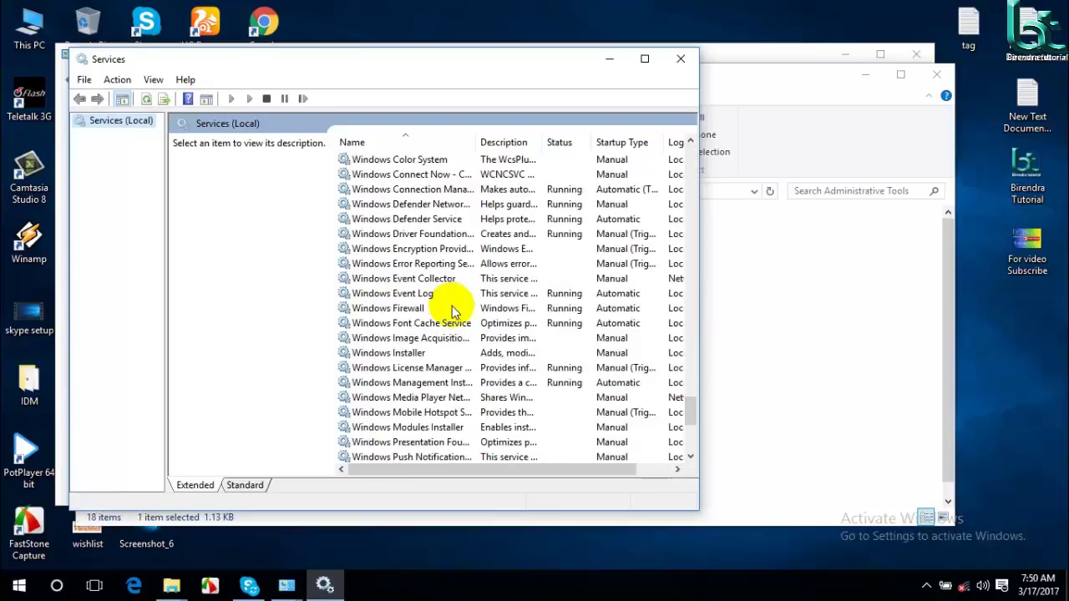
pyautogui.scroll(-2, 447, 311)
pyautogui.scroll(-2, 442, 313)
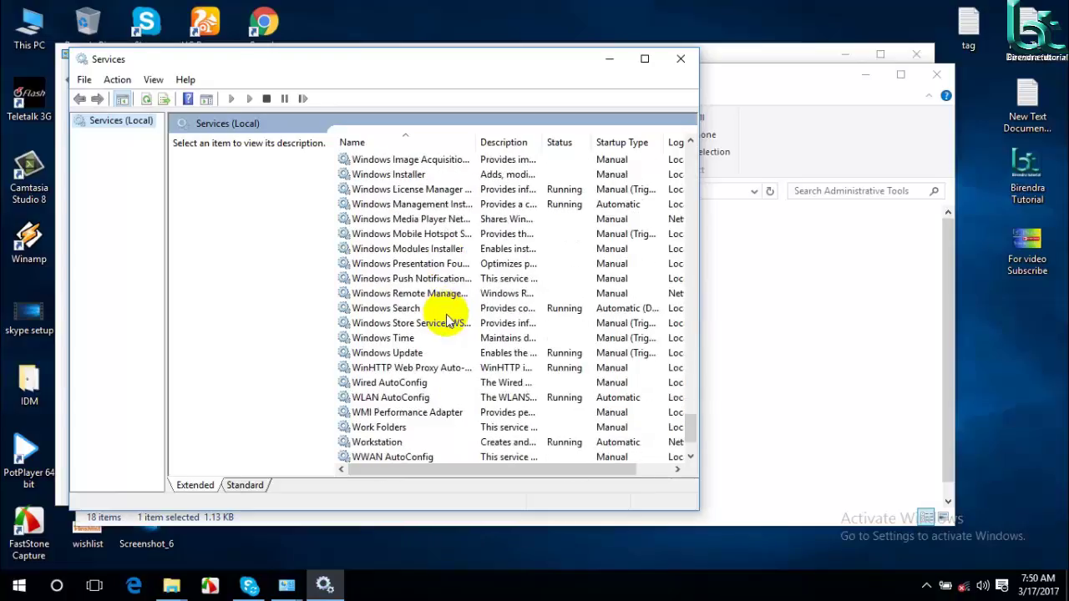
# - Stop the Windows Update service and apply a Disabled startup type in its properties
pyautogui.doubleClick(416, 355)
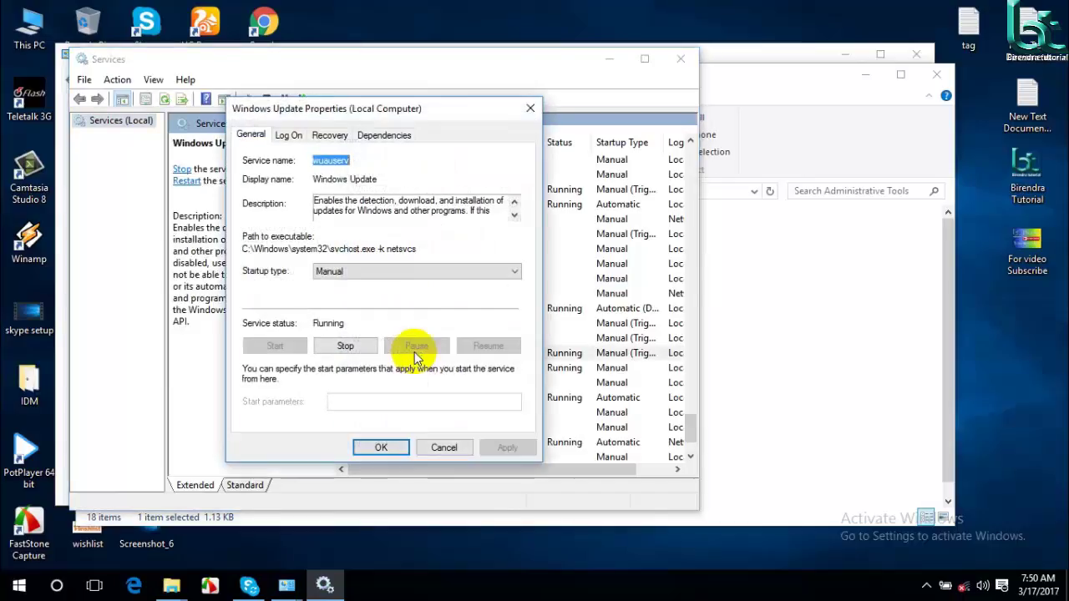
pyautogui.click(342, 349)
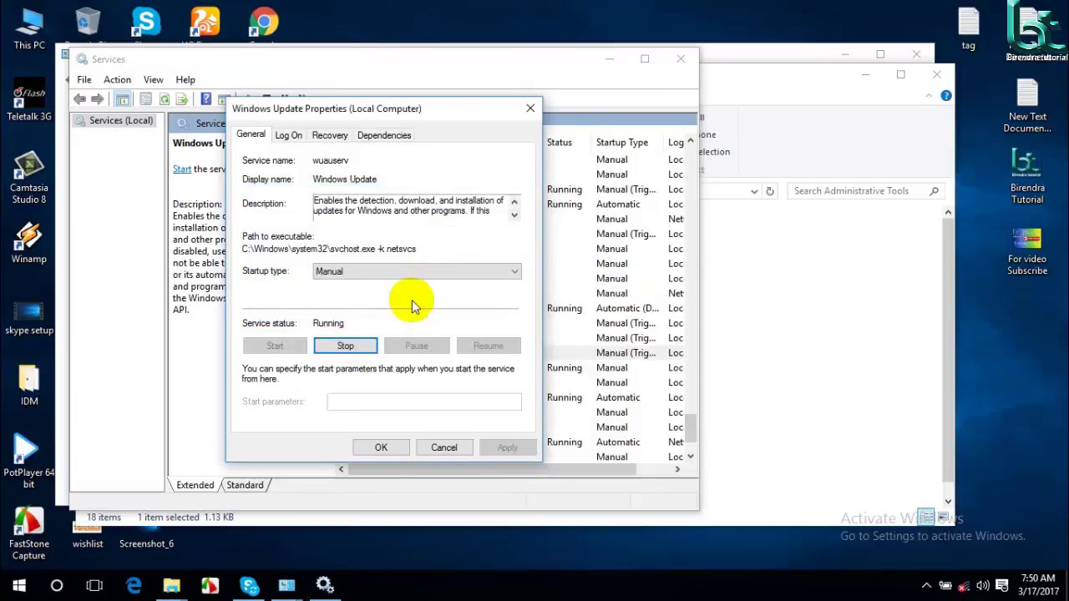
pyautogui.click(437, 273)
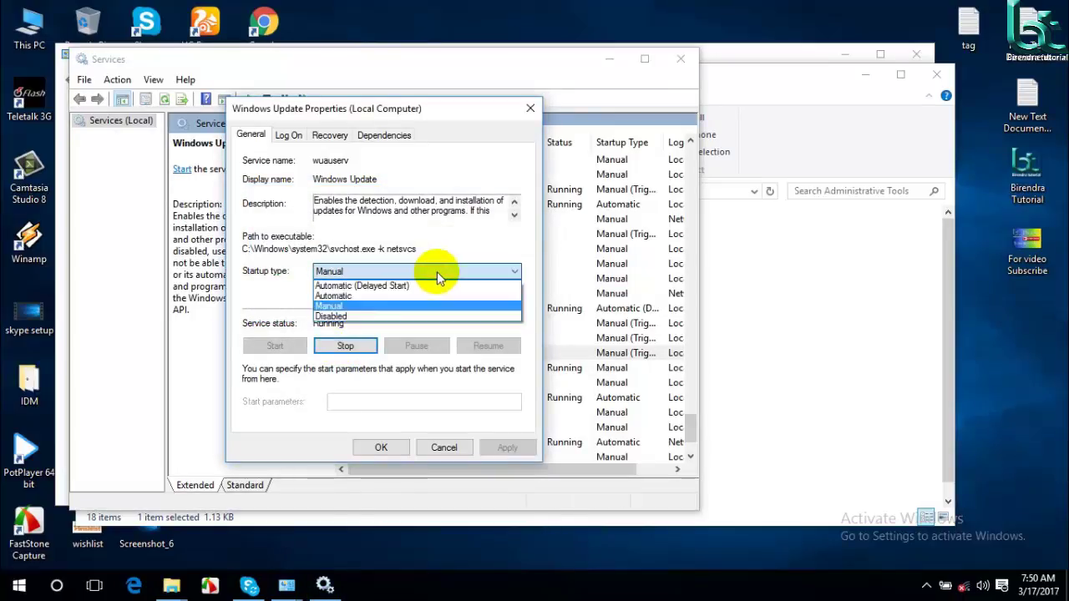
pyautogui.click(422, 318)
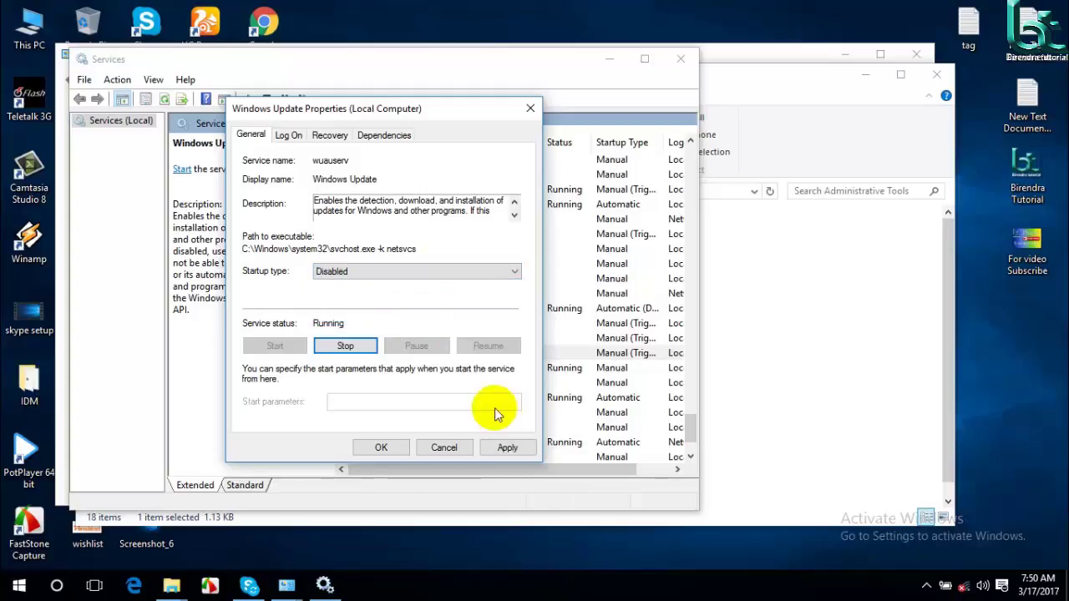
pyautogui.click(508, 448)
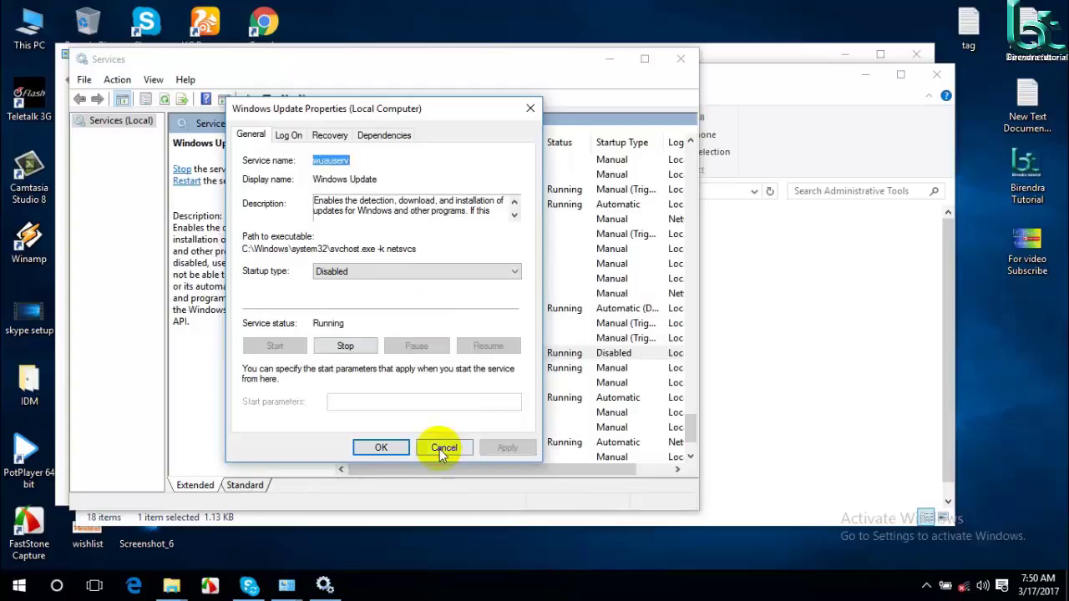
pyautogui.click(382, 449)
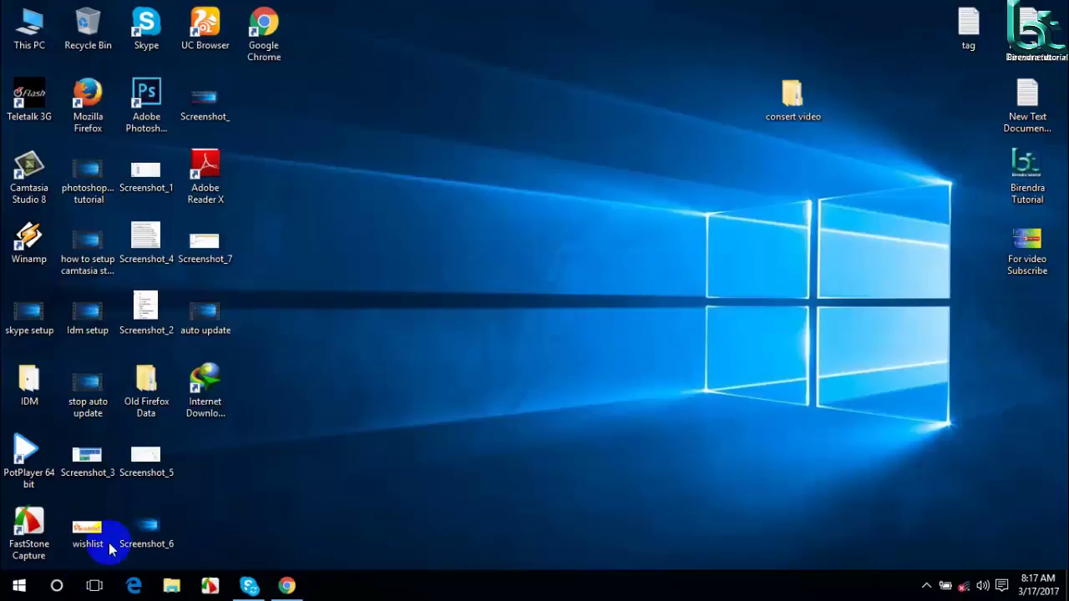
# - Search for MMC in Windows search and launch it
pyautogui.click(56, 588)
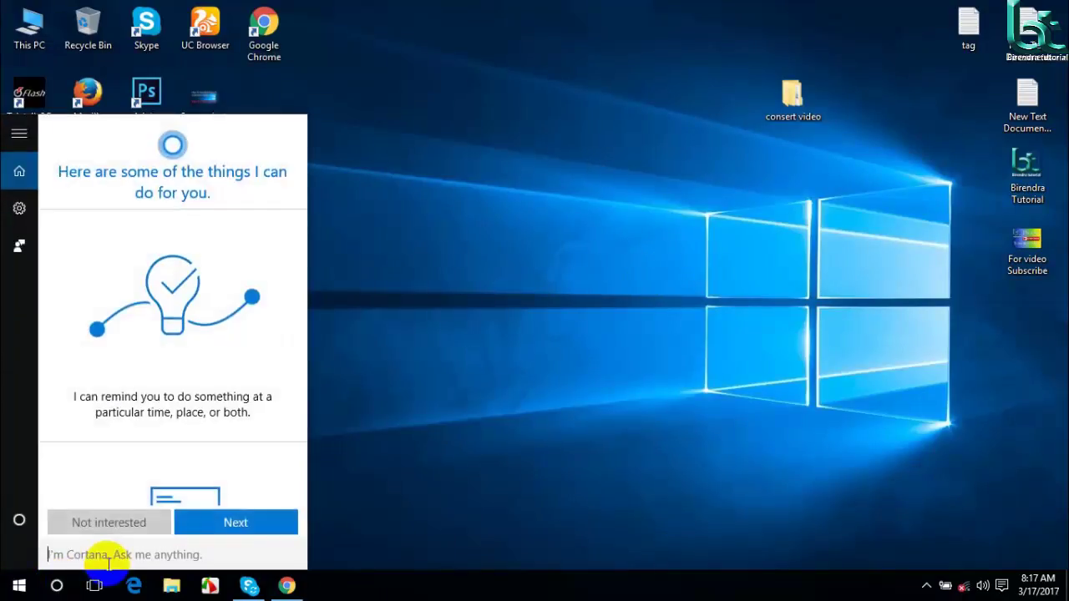
pyautogui.write('MMC')
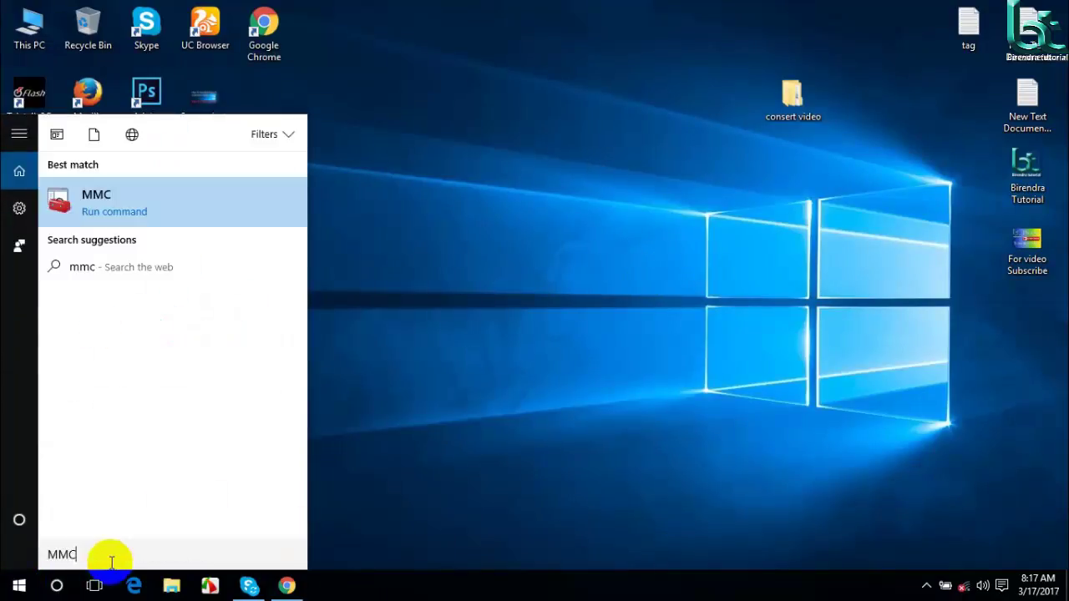
pyautogui.click(172, 205)
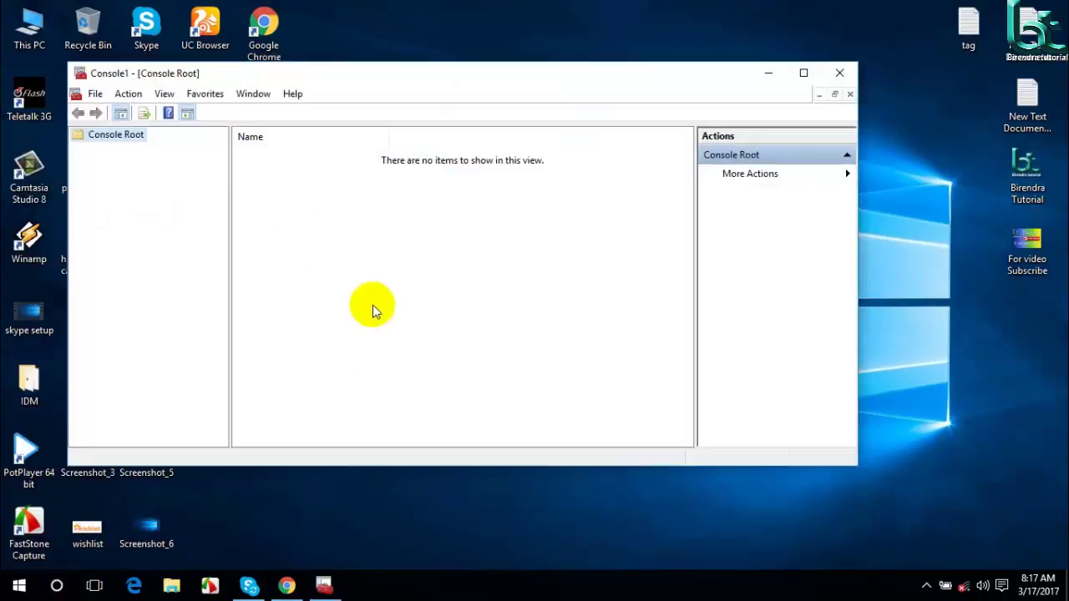
# - Add the Group Policy Object Editor snap-in for Local Computer and expand Local Computer Policy
pyautogui.click(94, 94)
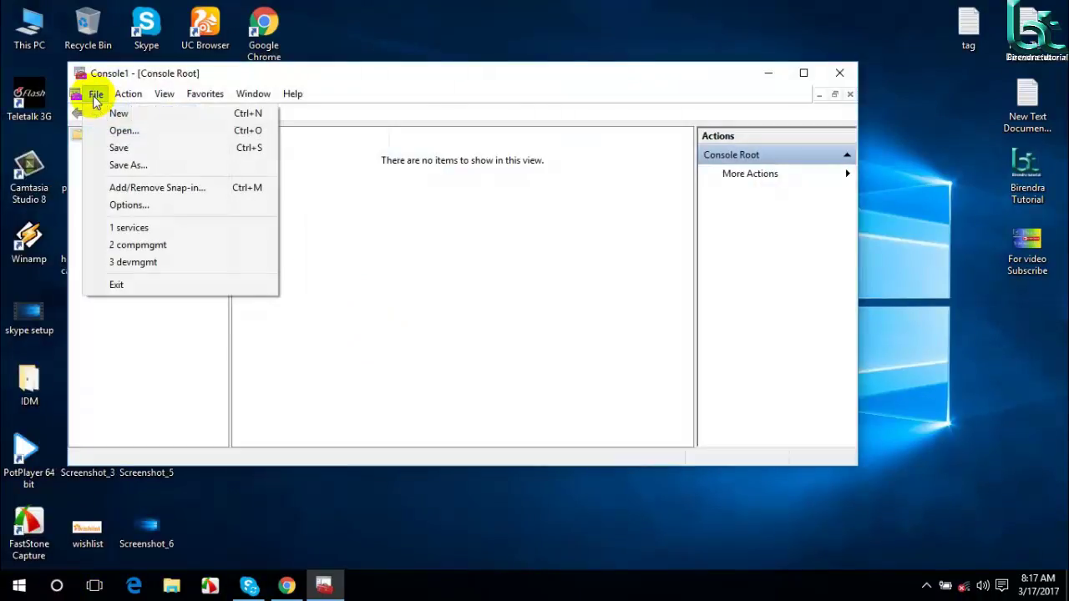
pyautogui.click(130, 188)
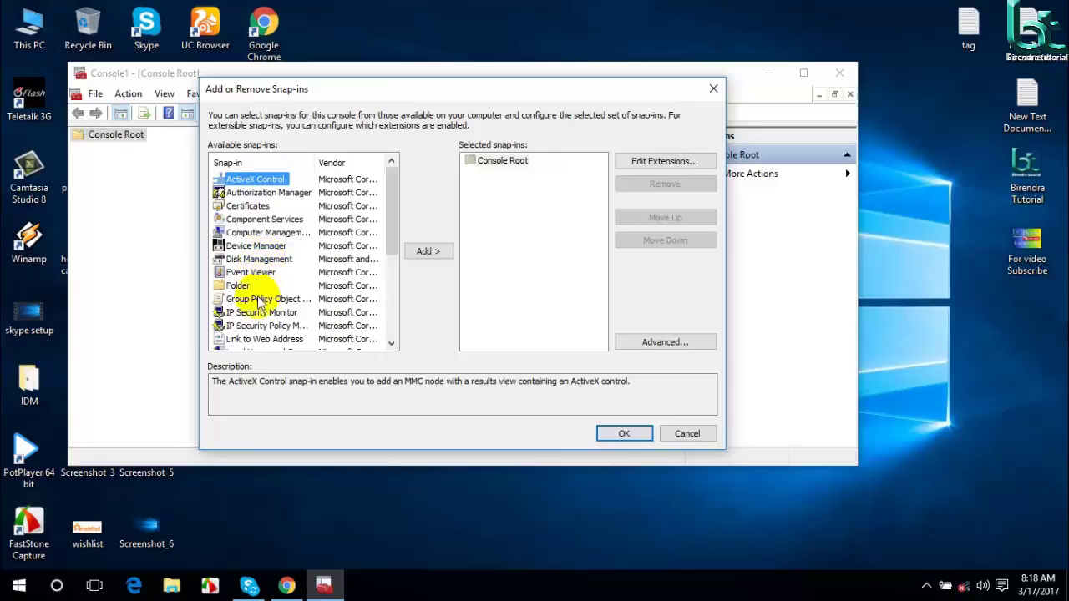
pyautogui.doubleClick(264, 299)
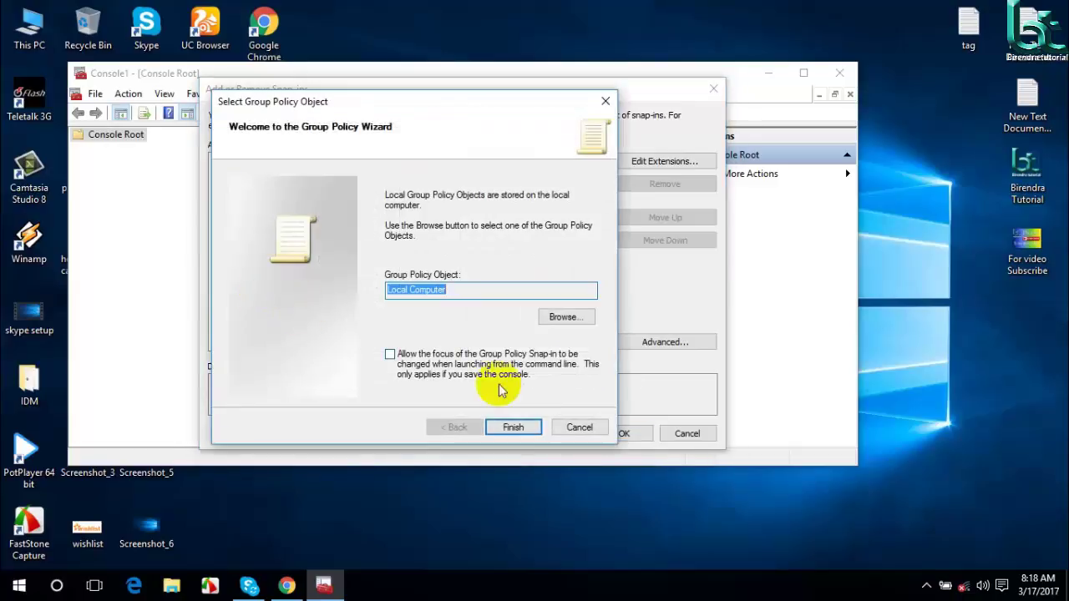
pyautogui.click(513, 427)
pyautogui.click(622, 435)
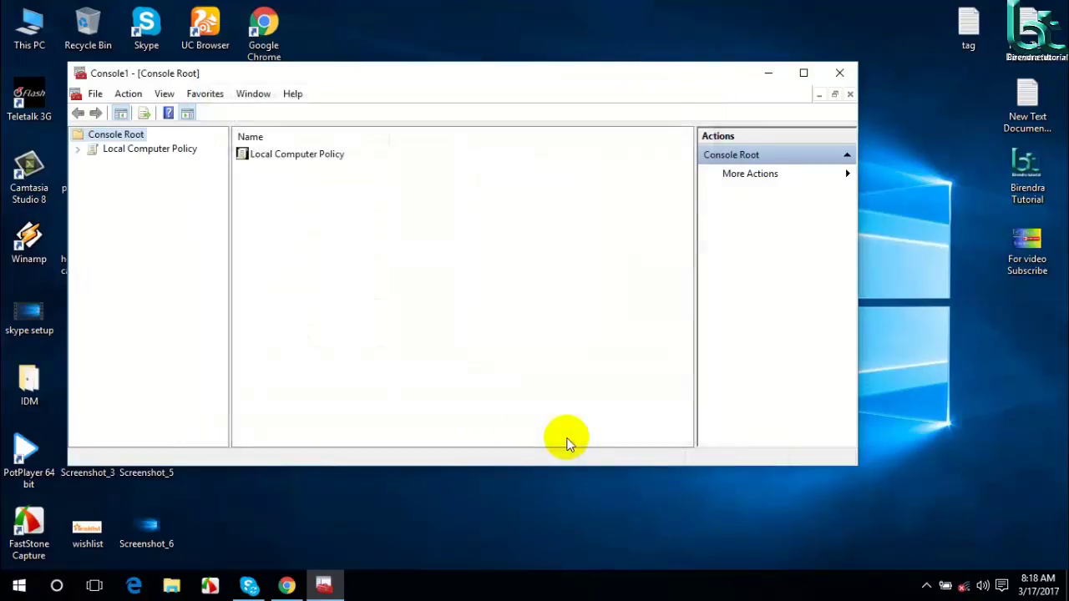
pyautogui.doubleClick(105, 151)
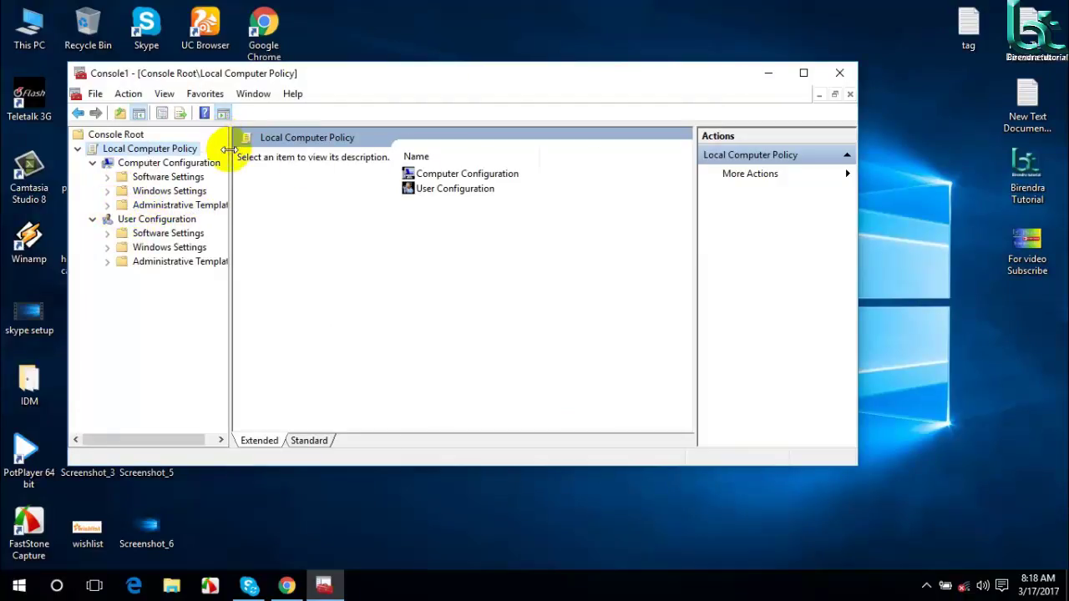
# - Navigate to Administrative Templates > Windows Components > Windows Update and maximize the console
pyautogui.moveTo(229, 149); pyautogui.dragTo(301, 150)
pyautogui.click(107, 205)
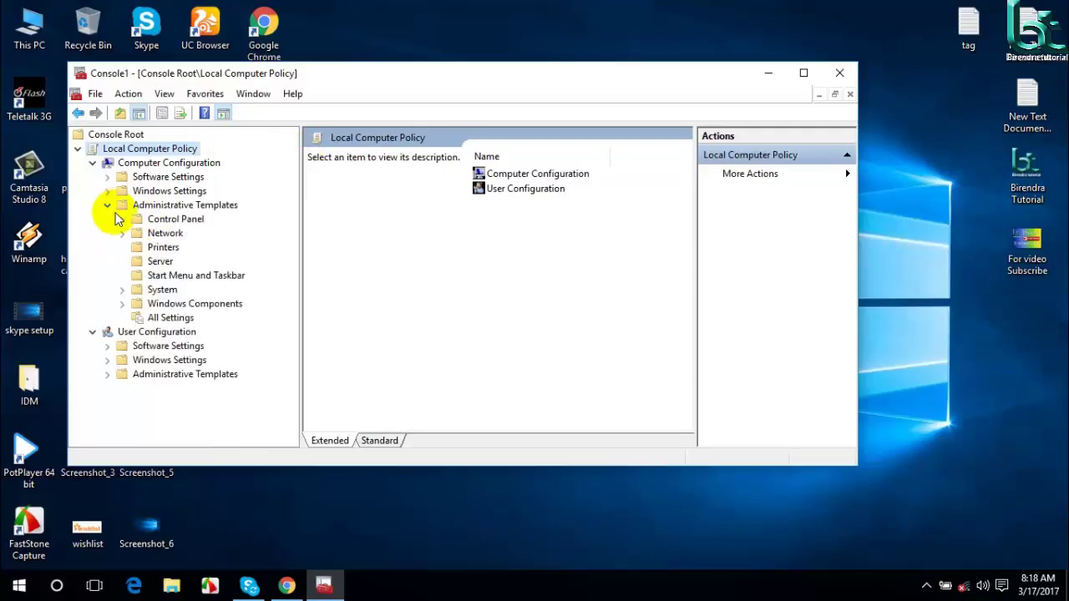
pyautogui.click(122, 304)
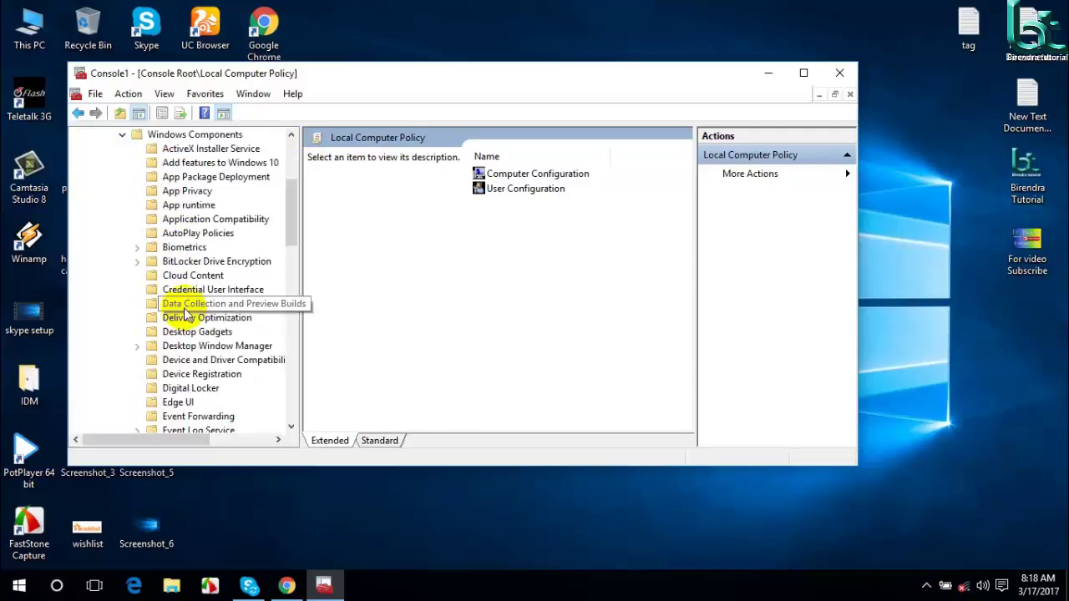
pyautogui.scroll(-6, 183, 300)
pyautogui.scroll(-6, 184, 307)
pyautogui.scroll(-6, 179, 305)
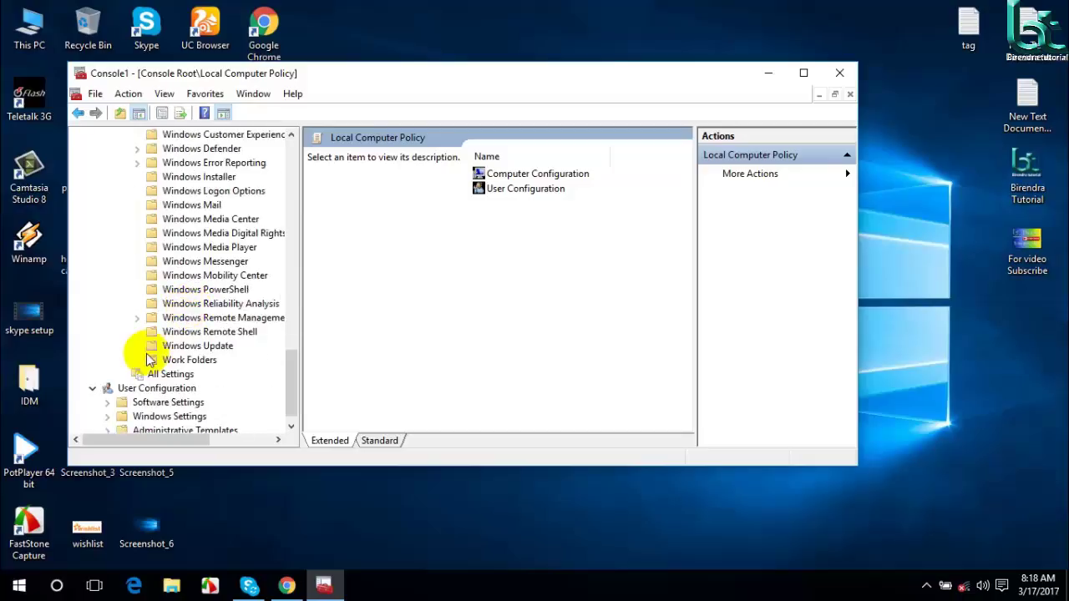
pyautogui.click(192, 347)
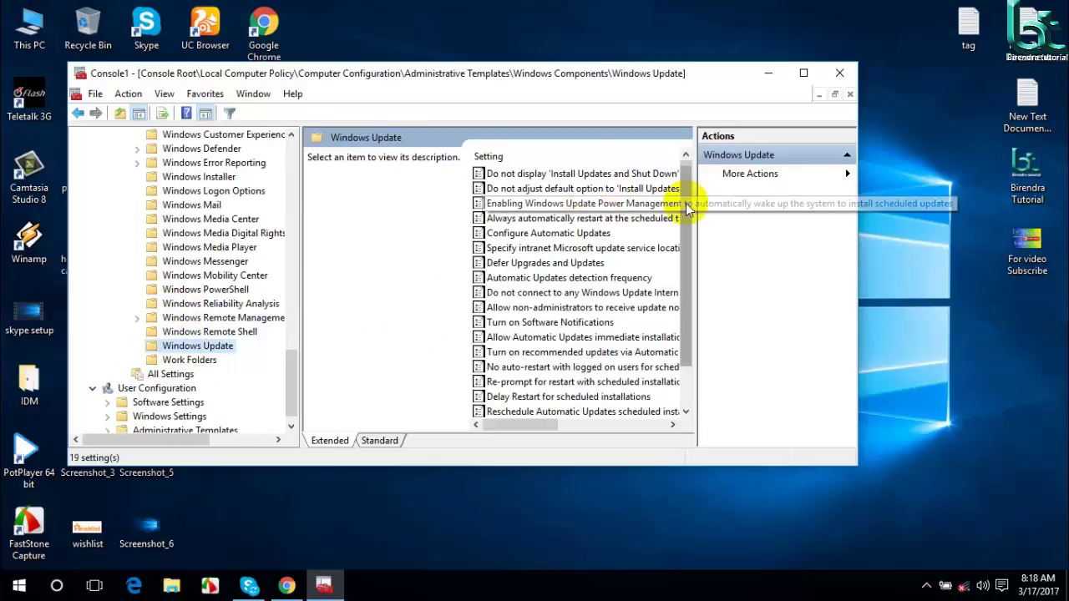
pyautogui.click(803, 73)
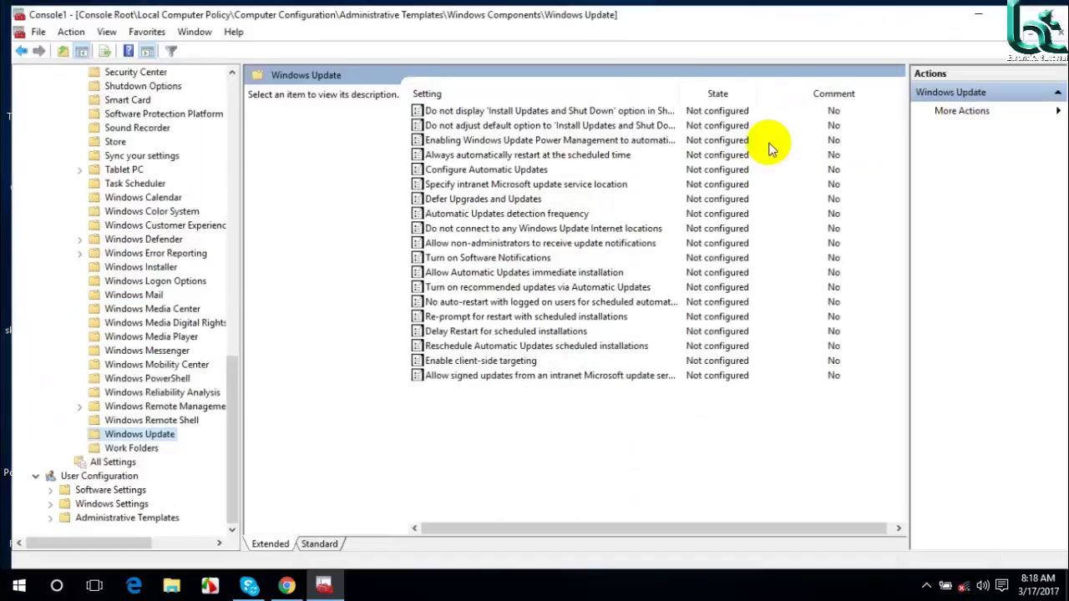
# - Set the Configure Automatic Updates policy to Disabled and apply it
pyautogui.doubleClick(510, 167)
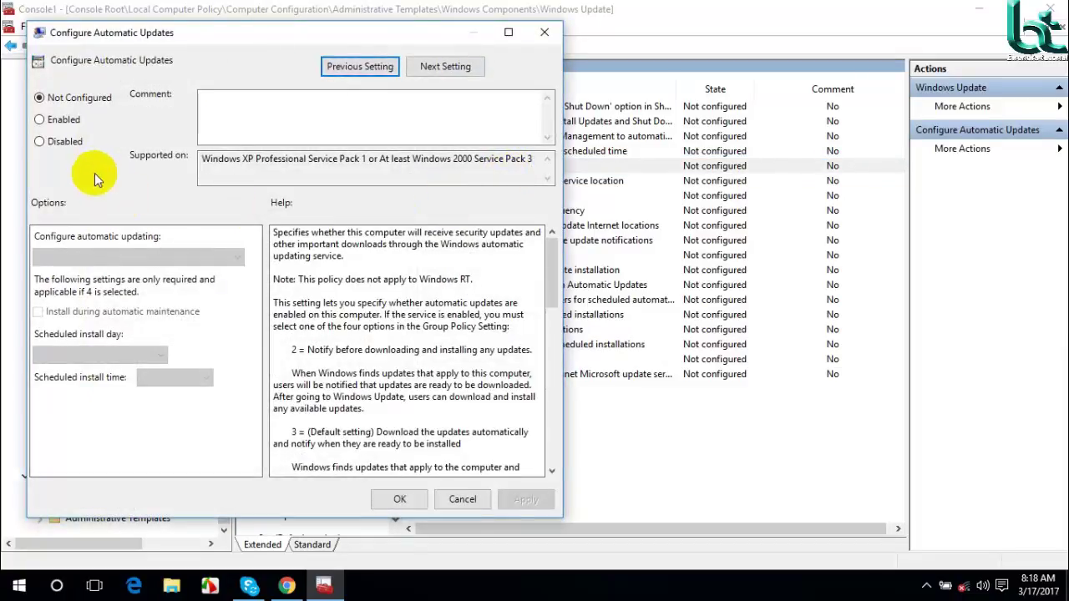
pyautogui.click(40, 121)
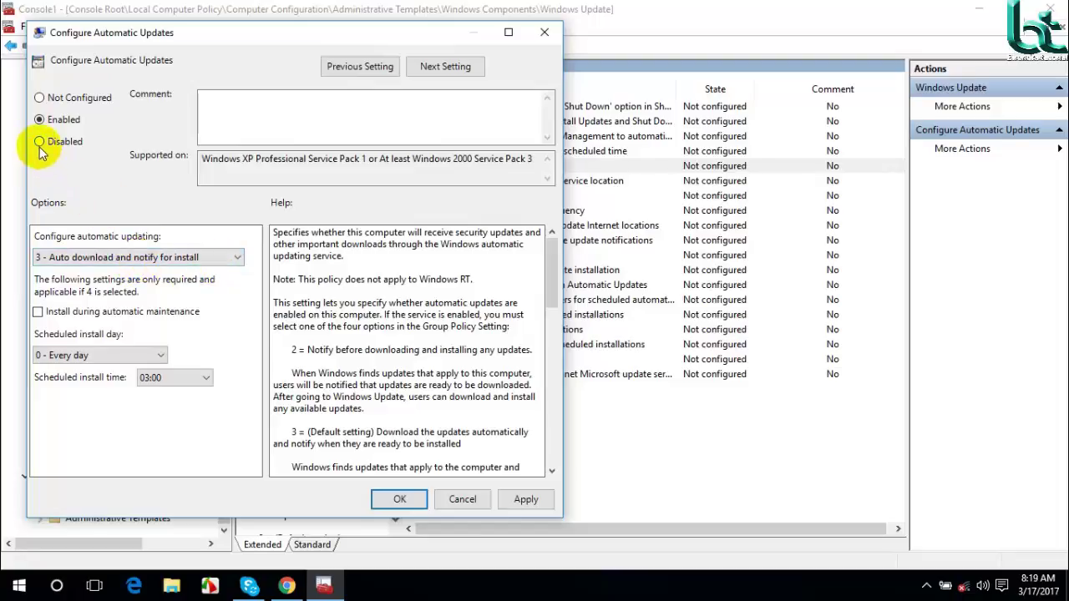
pyautogui.click(216, 257)
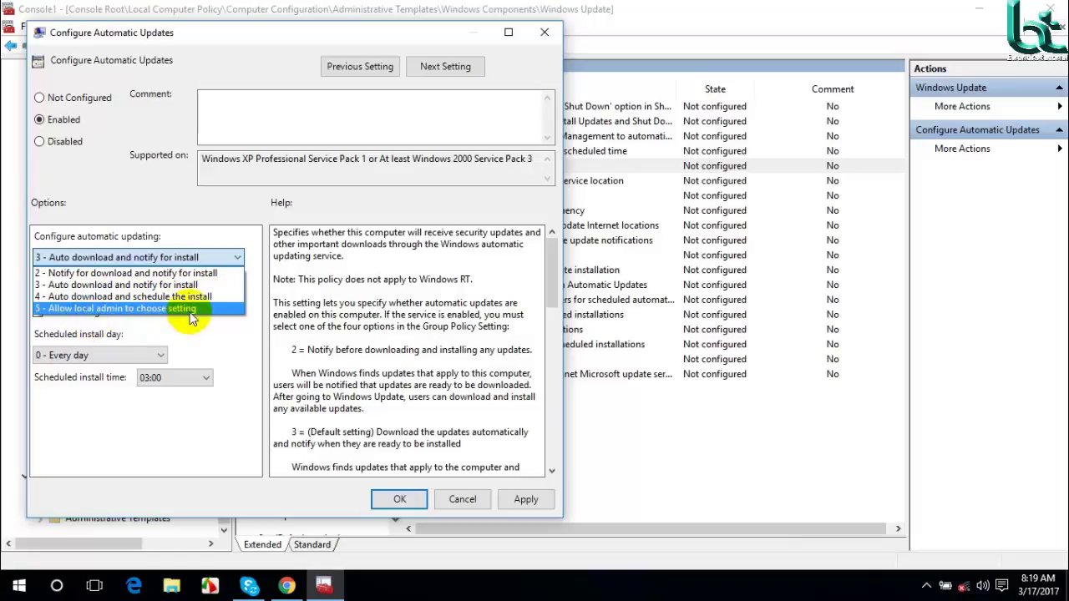
pyautogui.click(91, 167)
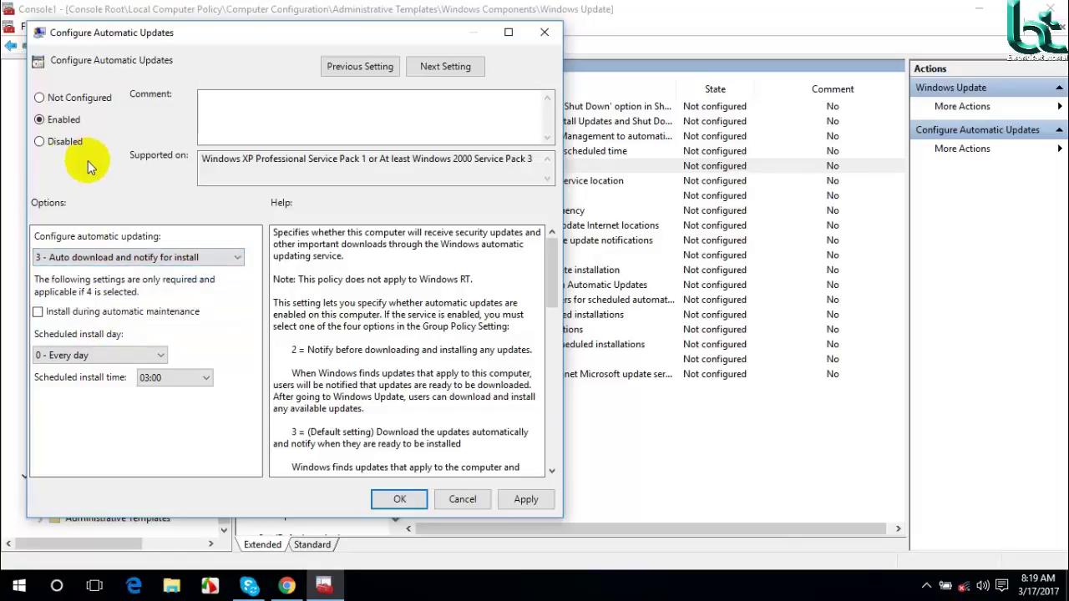
pyautogui.click(39, 142)
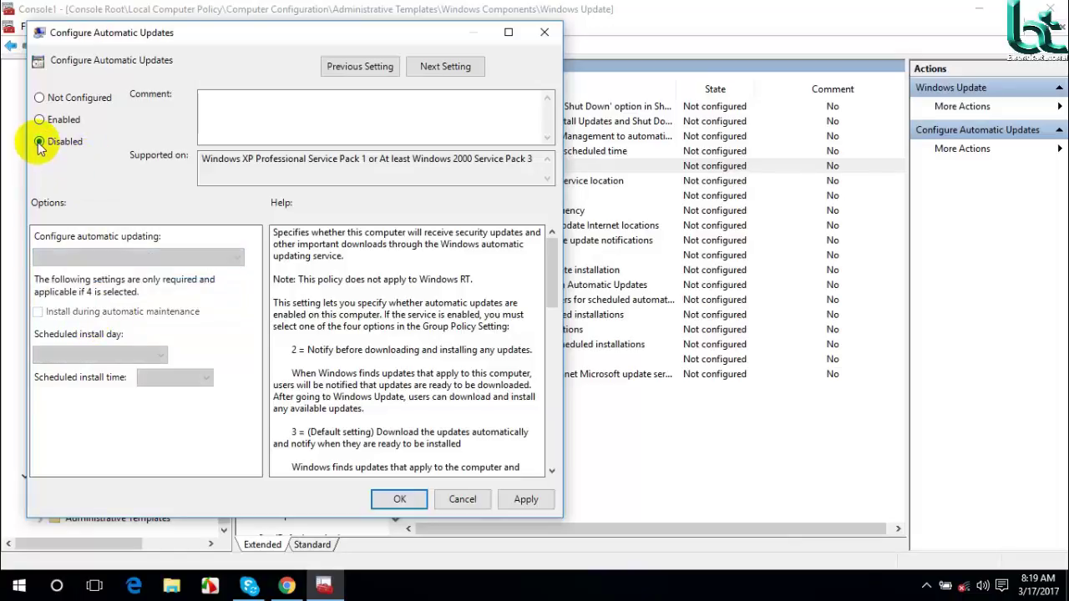
pyautogui.click(521, 499)
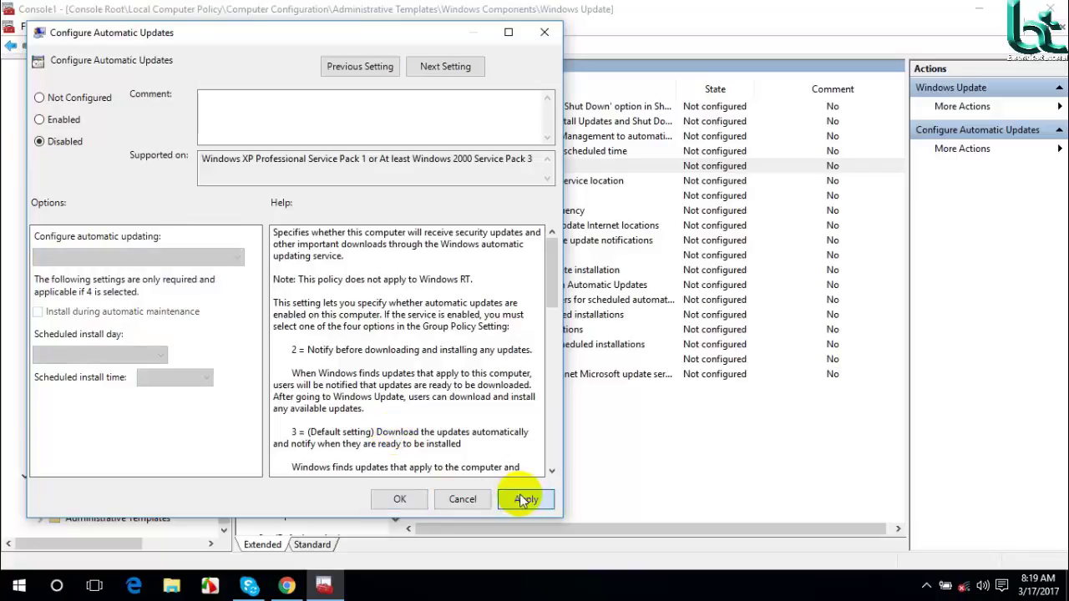
pyautogui.click(400, 499)
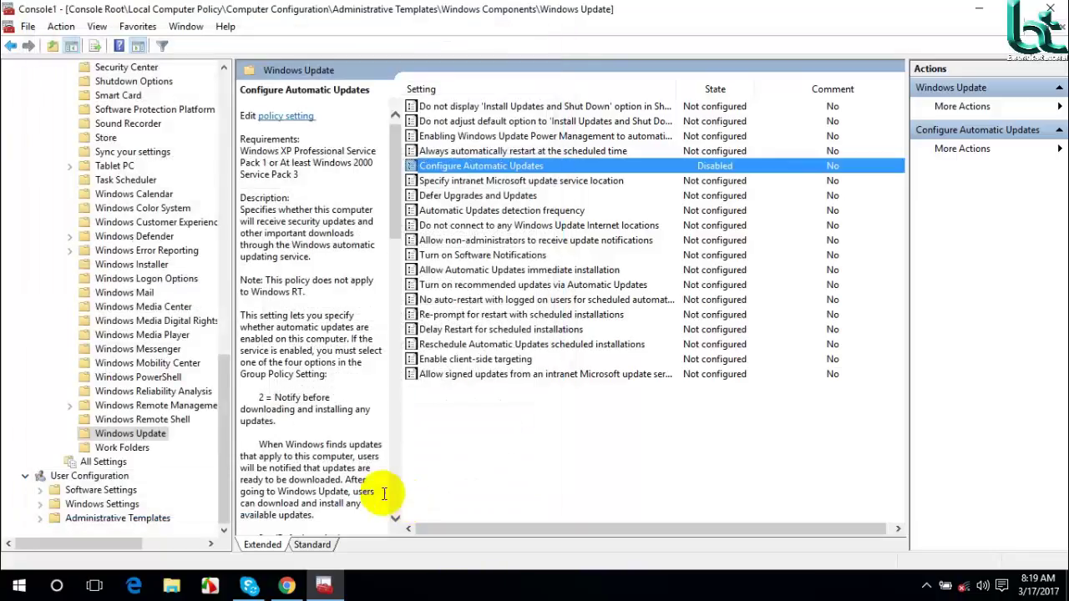